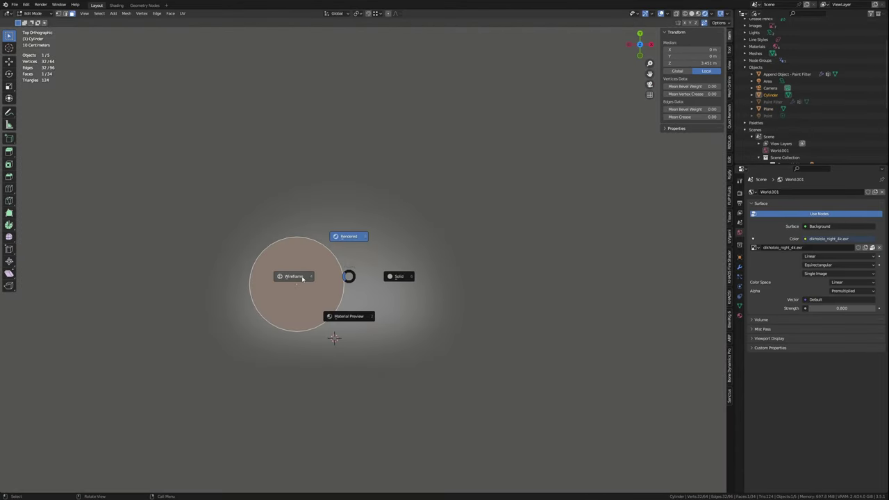
# Step: Box-select the part of the cylinder rim to remove, leaving a curved arc
pyautogui.moveTo(297, 191); pyautogui.dragTo(426, 313)
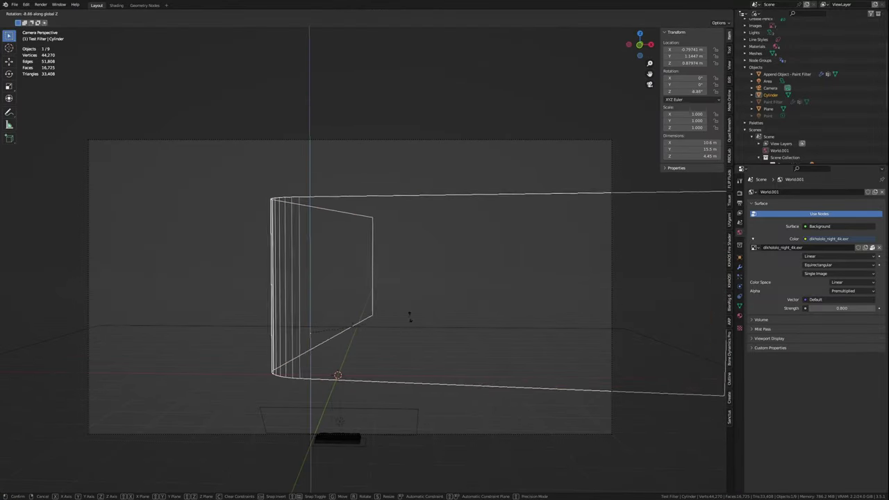
# Step: Confirm the rotation of the extruded storefront section
pyautogui.click(436, 278)
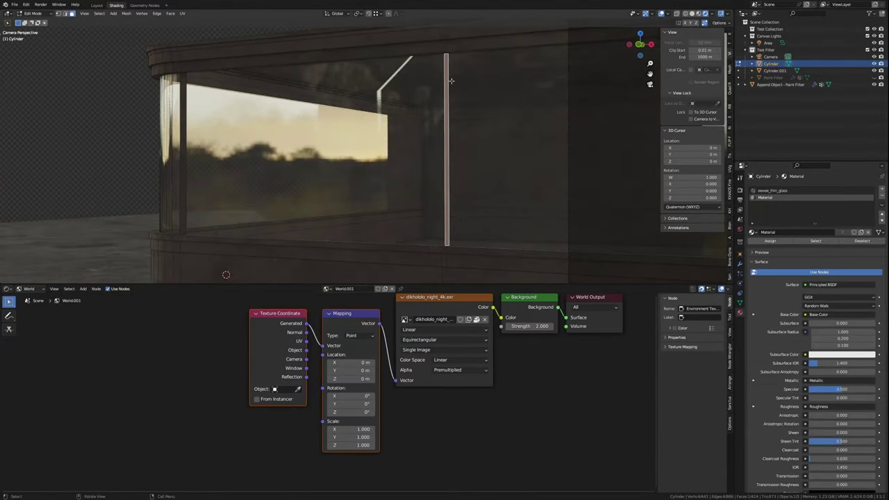
# Step: Leave Edit Mode to work on the whole storefront object
pyautogui.press('Tab')
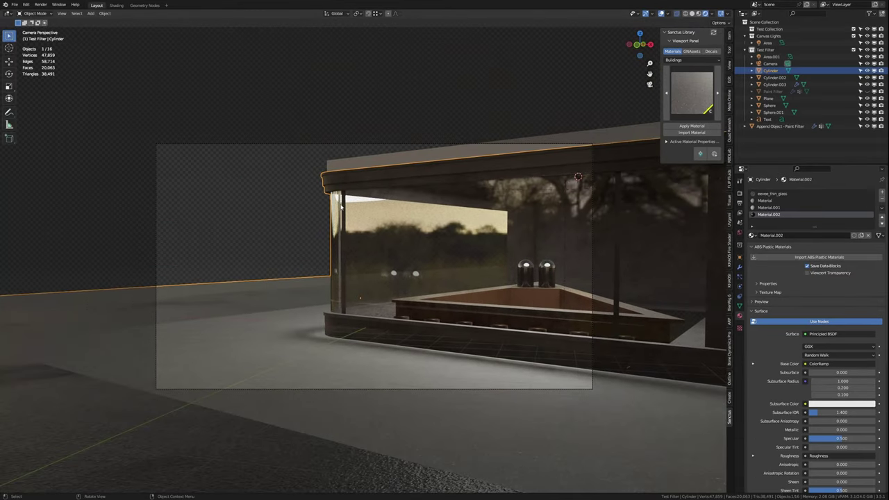
# Step: Start adding a new plane to the diner scene with Shift+A
pyautogui.hotkey('shift', 'a')
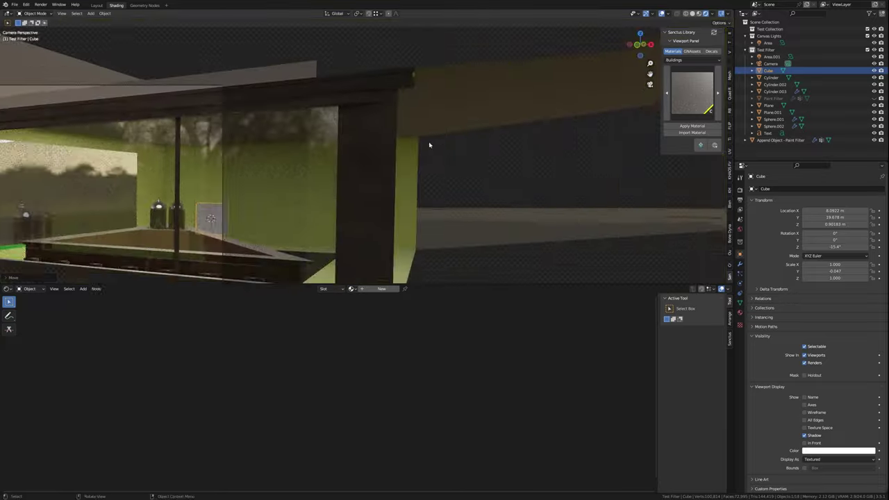
# Step: View the scene through the camera to check the door panel
pyautogui.press('KP_0')
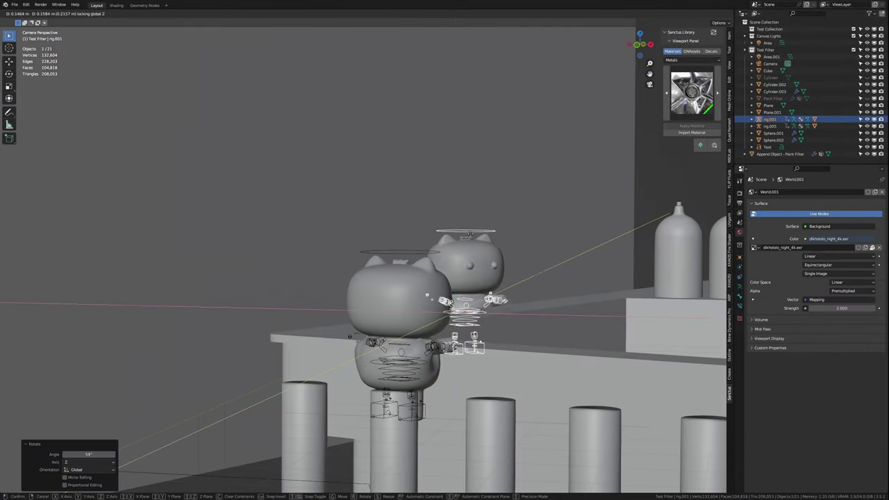
# Step: Duplicate the cat figure along the counter and colour one copy pink (FF3752)
pyautogui.hotkey('shift', 'd')
pyautogui.press('x')
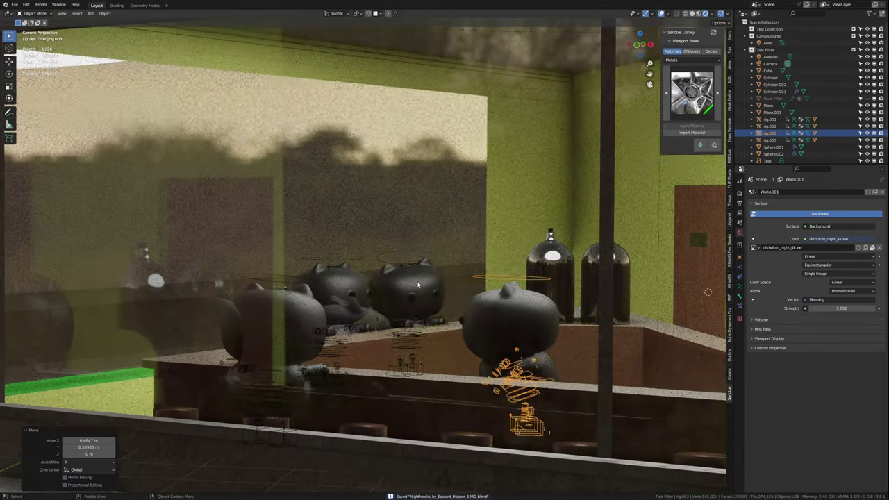
pyautogui.hotkey('ctrl', 'v')
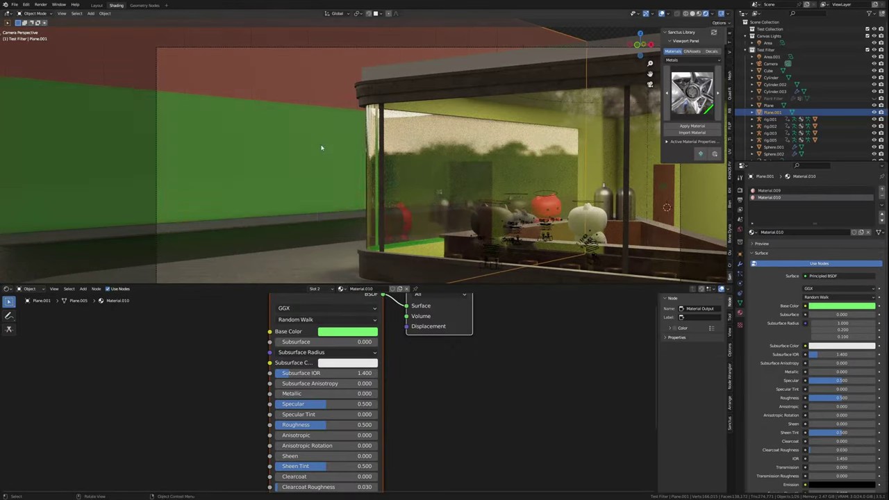
# Step: Enter Edit Mode on the wall plane to recolour its panel faces
pyautogui.press('Tab')
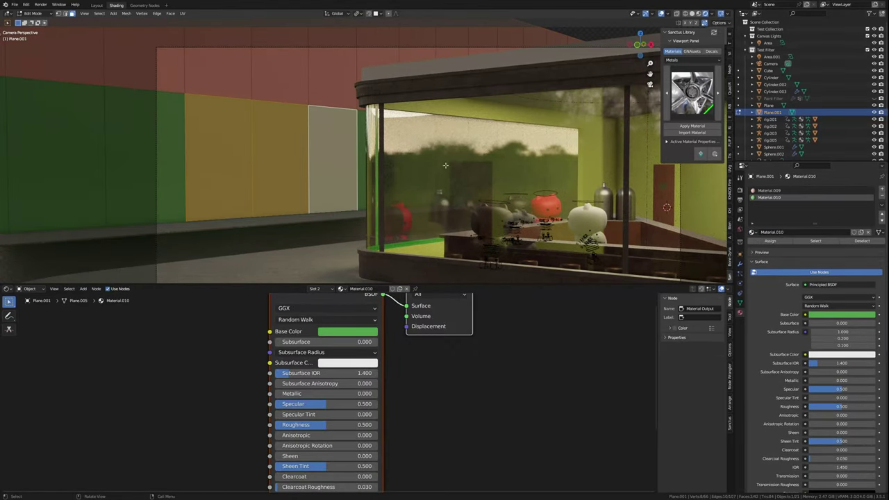